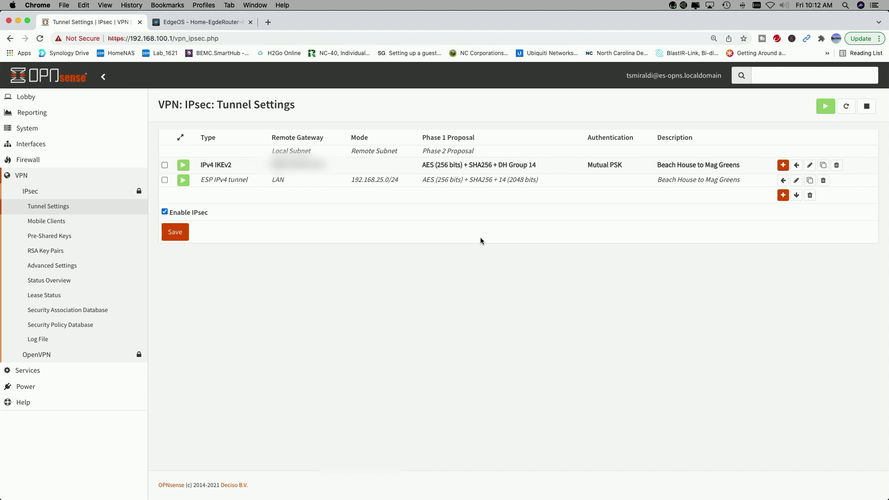
left_click(21, 176)
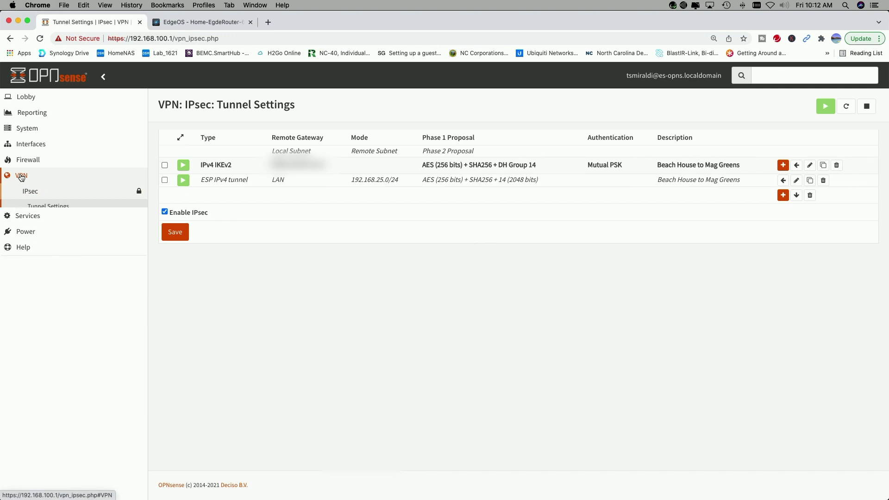
left_click(21, 176)
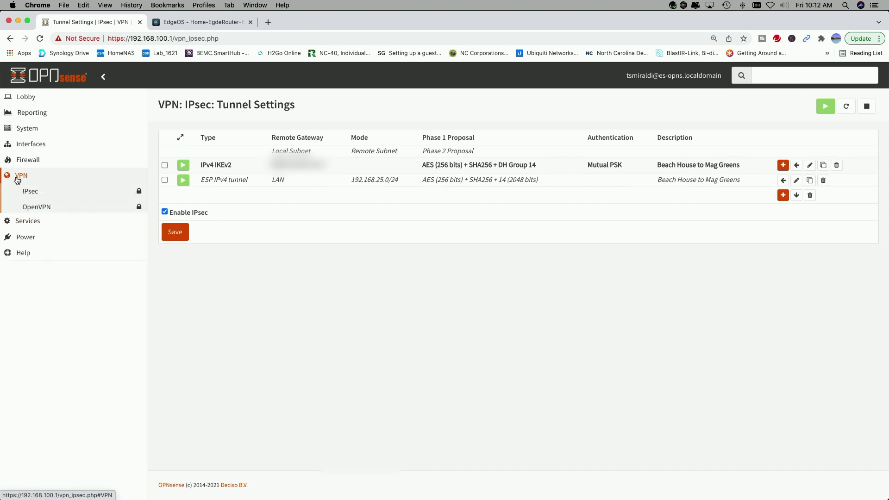
left_click(38, 197)
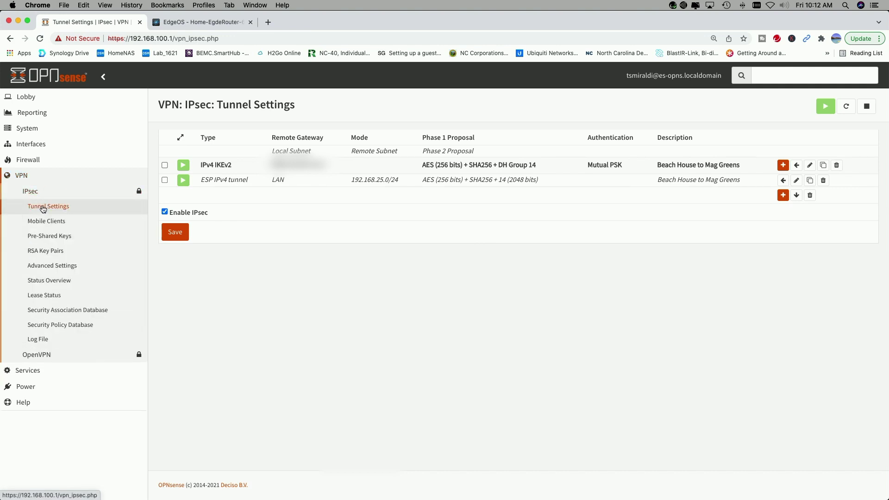
left_click(42, 209)
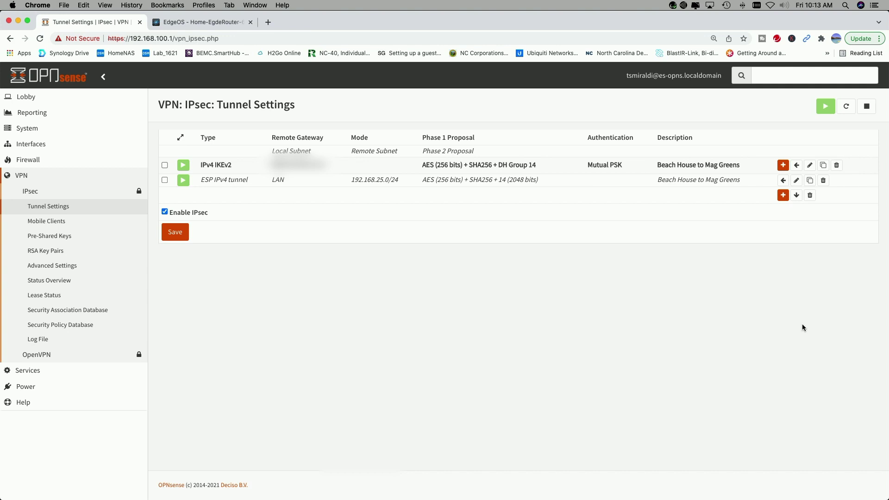
left_click(811, 166)
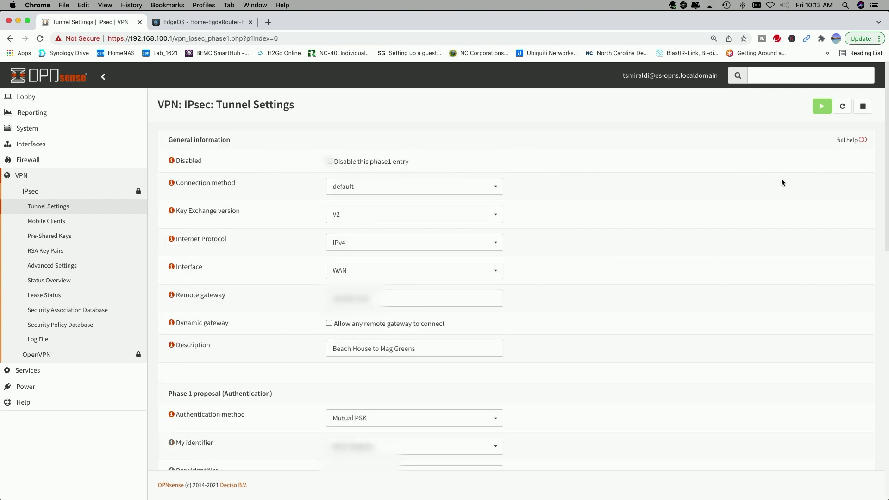
scroll(782, 179, "down", 2)
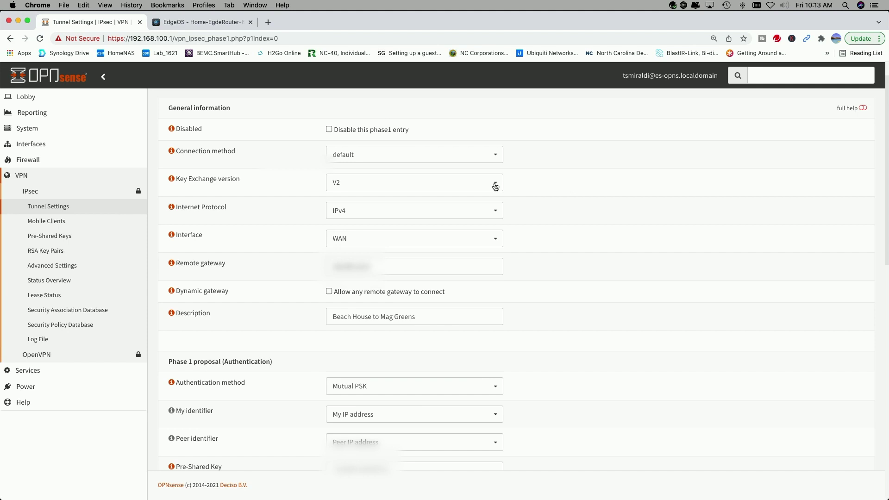
scroll(574, 193, "down", 3)
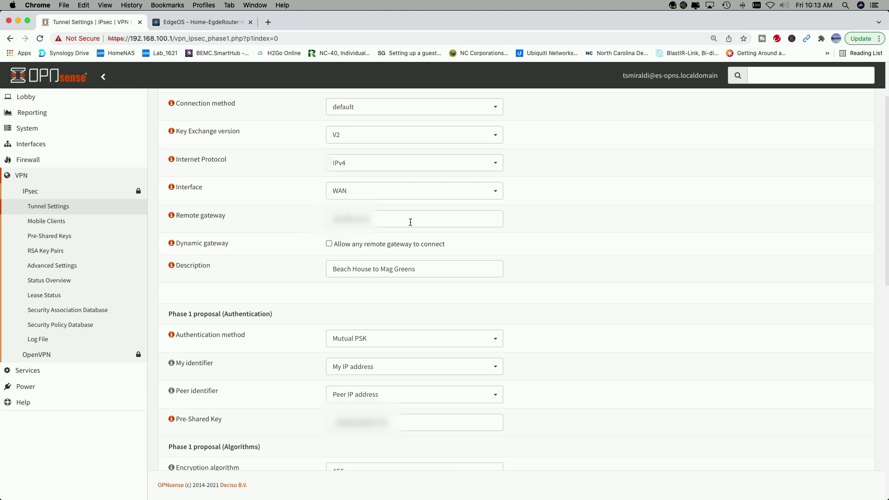
scroll(302, 139, "down", 5)
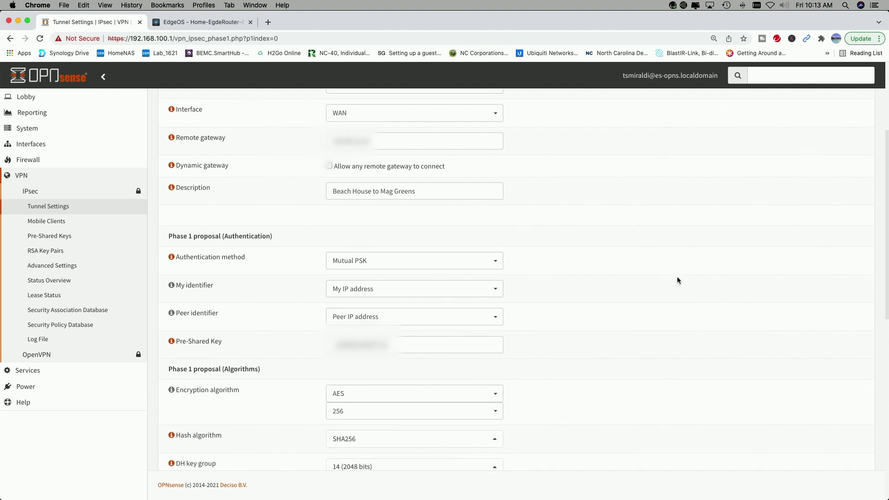
scroll(647, 181, "down", 4)
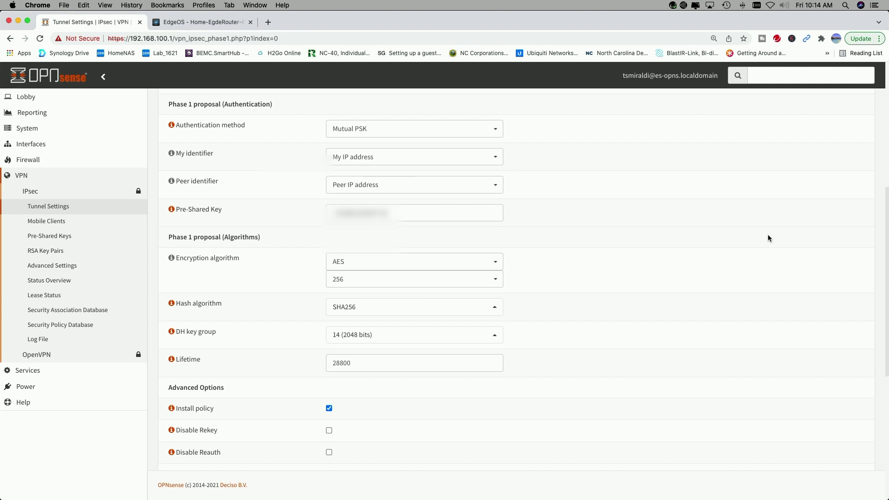
scroll(768, 238, "down", 5)
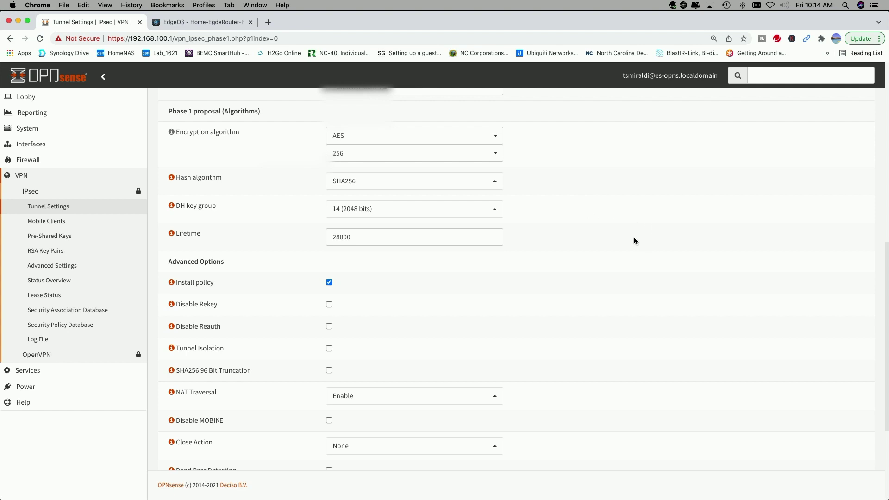
scroll(635, 237, "down", 7)
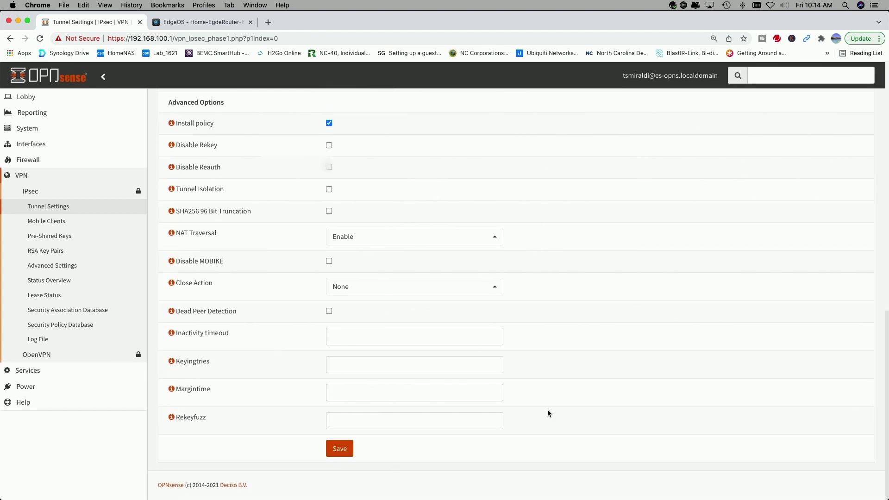
left_click(52, 208)
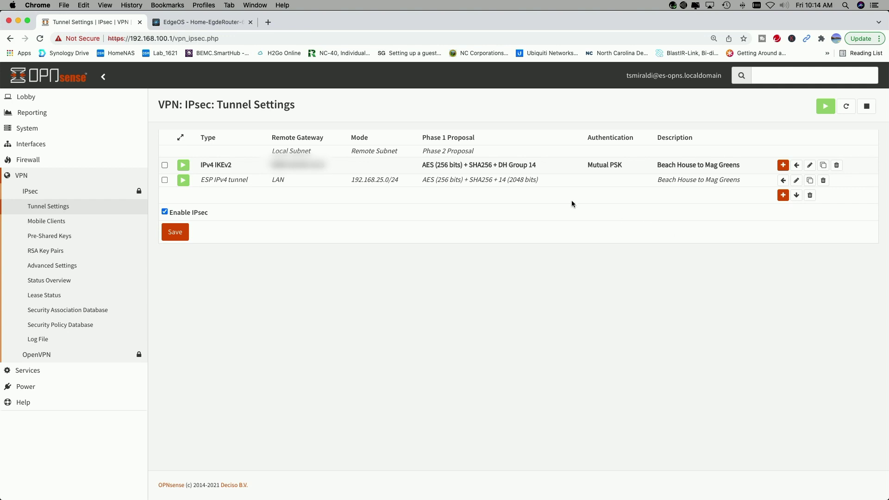
- Review the ESP phase 2 entry (LAN to 192.168.25.0/24, AES 256, SHA256, group 14), then return to the tunnel list
left_click(796, 180)
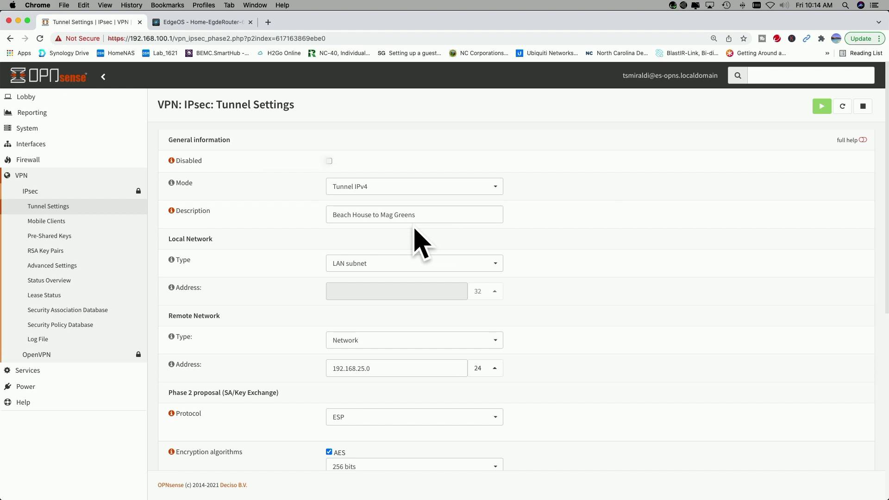
scroll(636, 219, "down", 3)
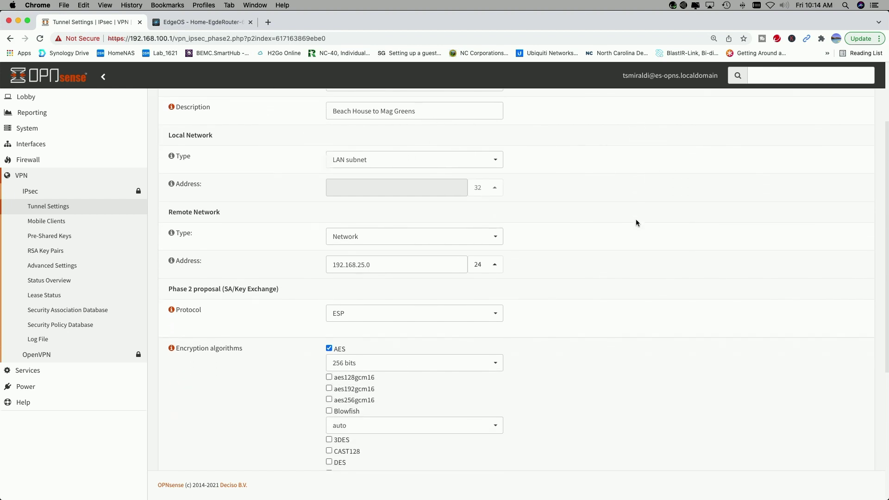
scroll(636, 223, "down", 1)
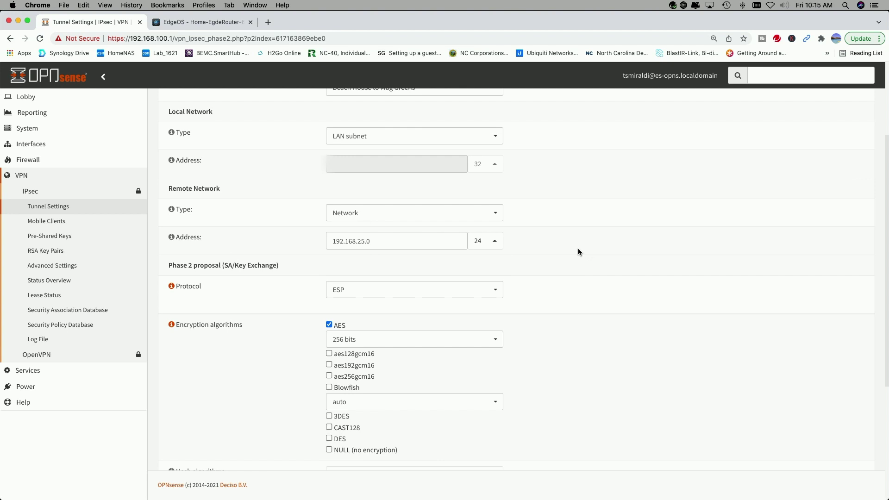
scroll(577, 249, "down", 4)
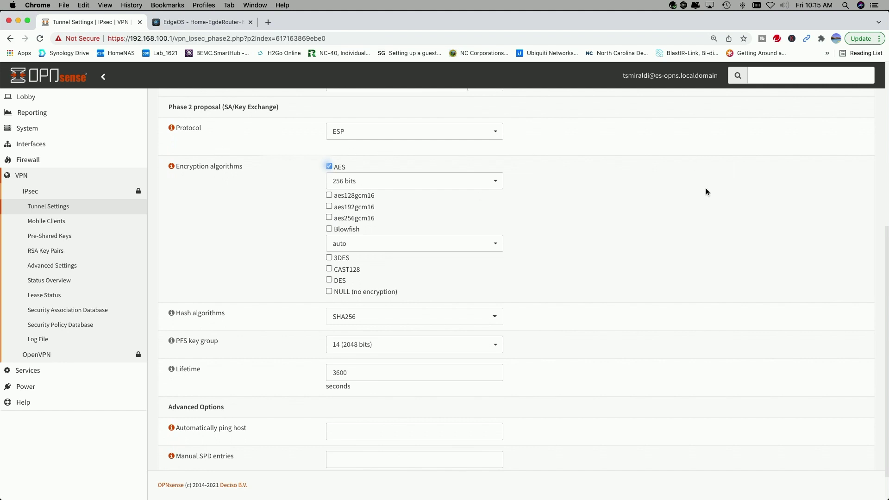
scroll(706, 191, "down", 1)
scroll(707, 191, "down", 1)
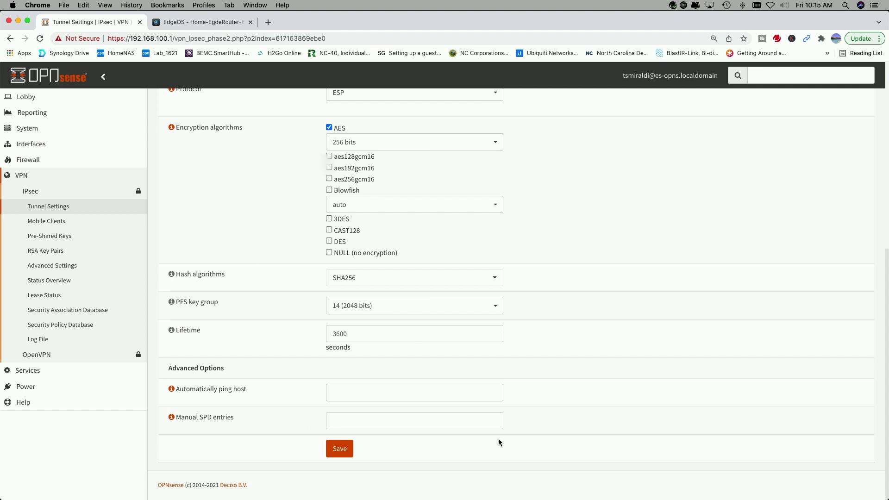
left_click(42, 208)
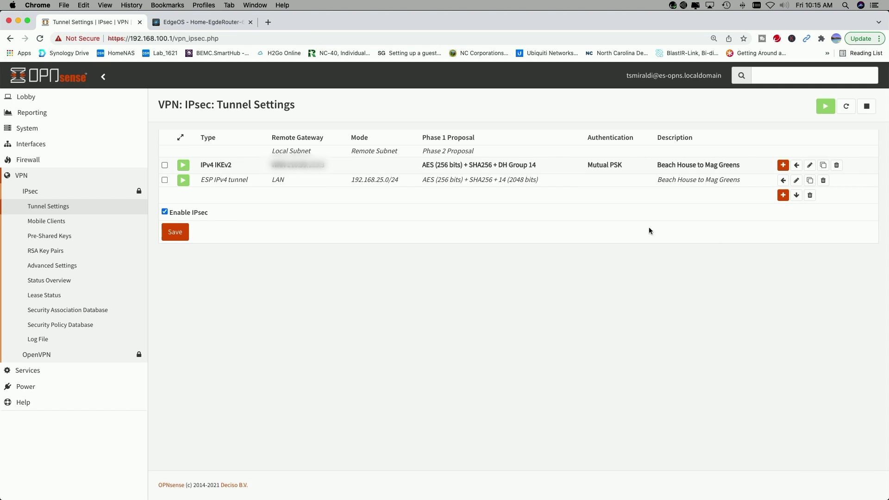
- Show the IPsec firewall rules, which contain a single IPv4 pass-all rule
left_click(32, 160)
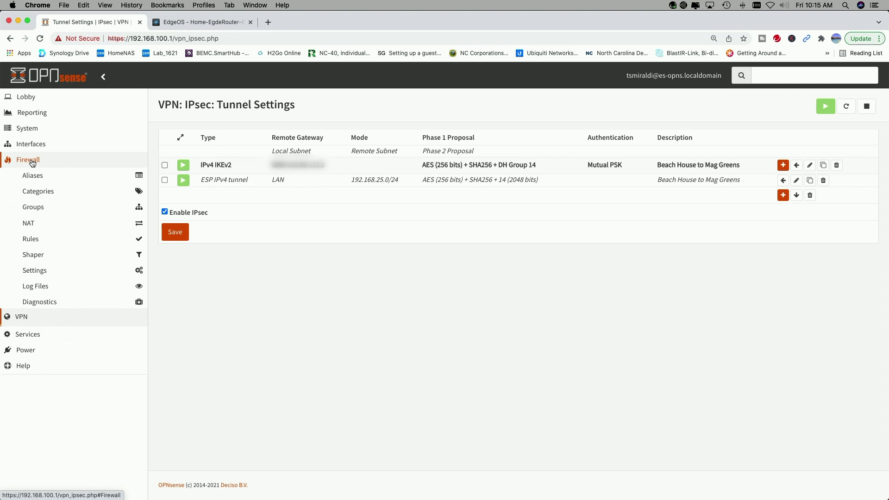
left_click(40, 242)
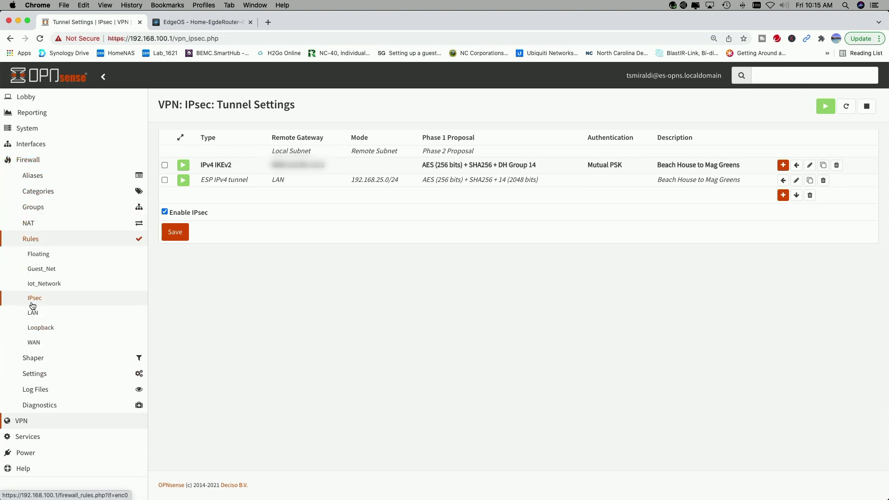
left_click(34, 301)
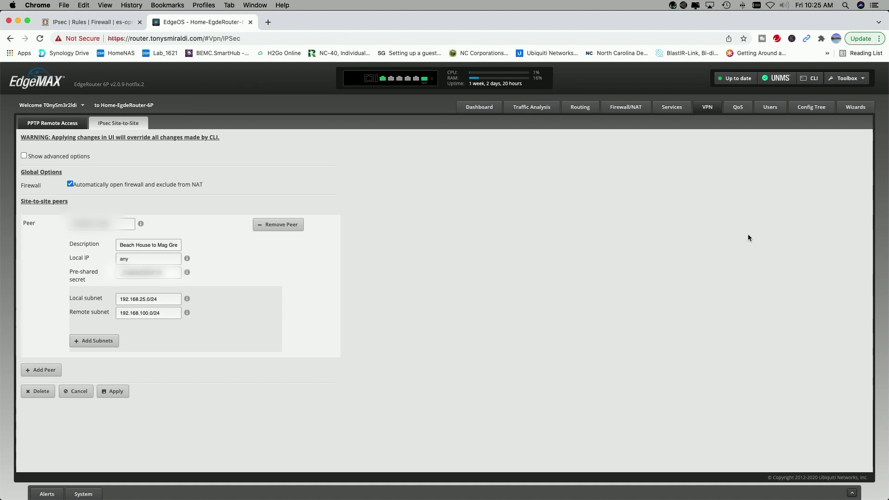
- Show the vpn/ipsec parameters in the Config Tree, with nat-traversal and auto-firewall-nat-exclude enabled
left_click(808, 109)
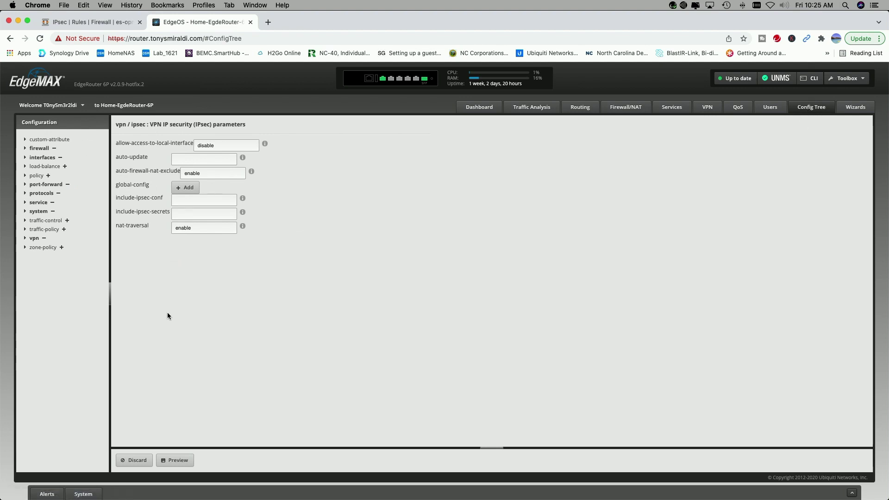
left_click(25, 239)
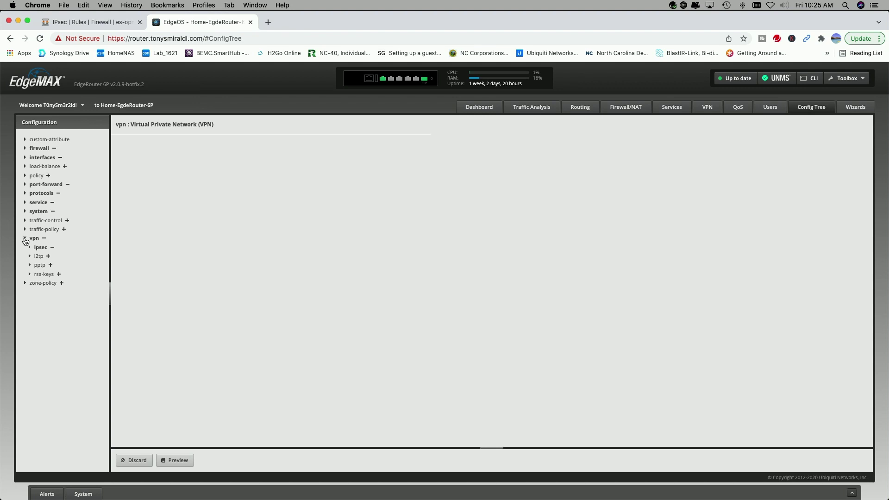
left_click(29, 248)
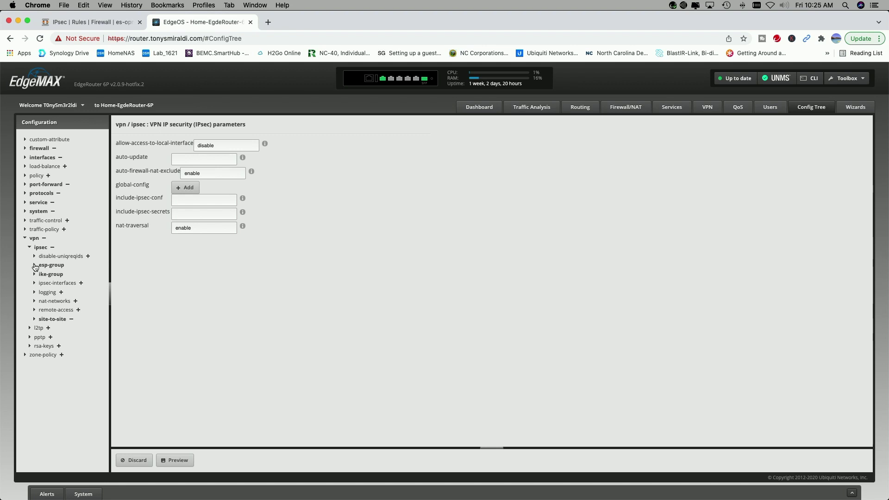
- Inspect ESP group FOO0's proposal 1, set to aes256 encryption with sha256 hash
left_click(35, 267)
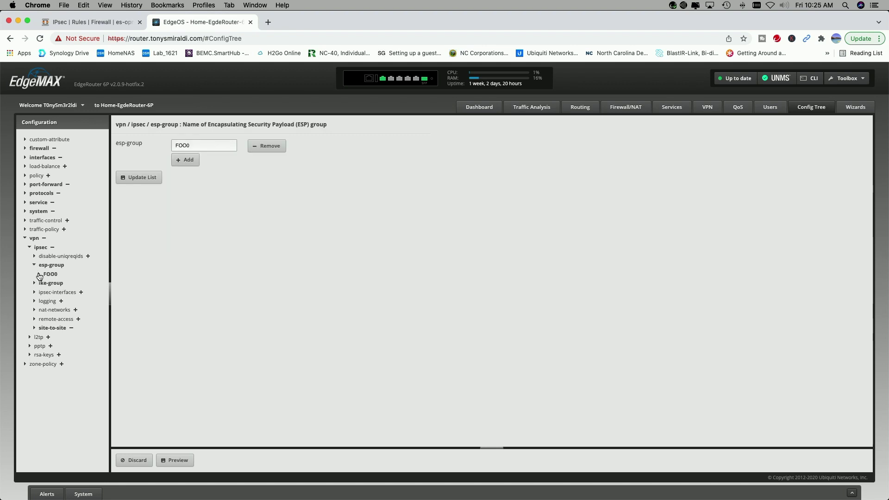
left_click(40, 275)
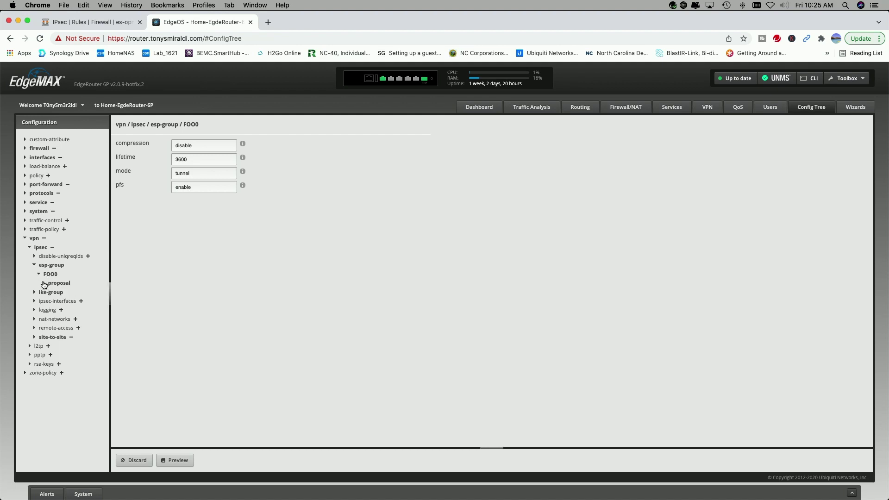
left_click(44, 284)
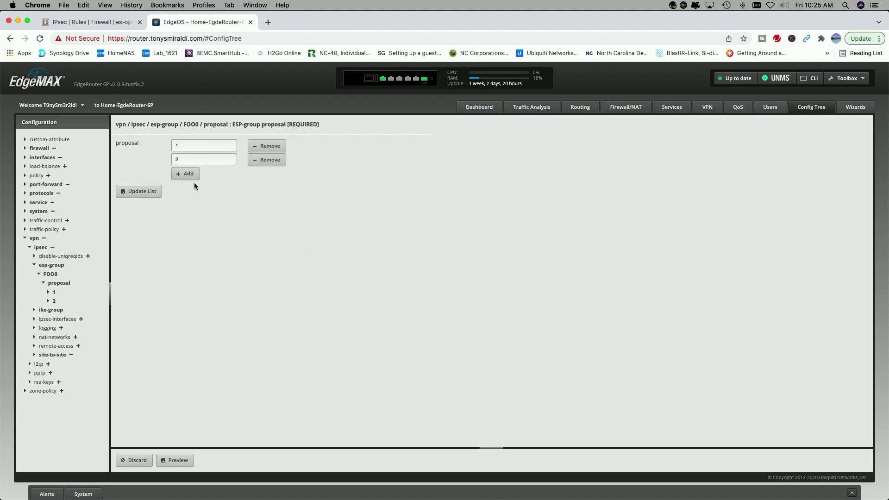
left_click(51, 293)
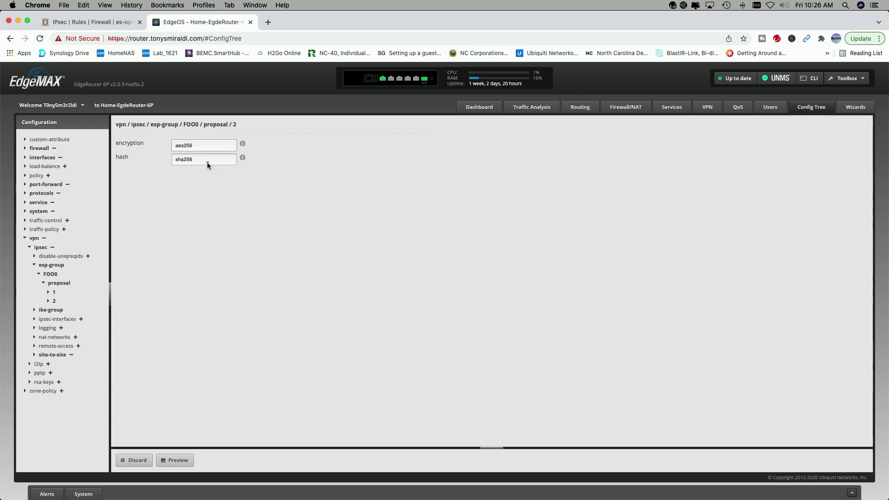
- Inspect IKE group FOO0's proposal 1: dh-group 14, aes256 encryption, sha256 hash
left_click(35, 311)
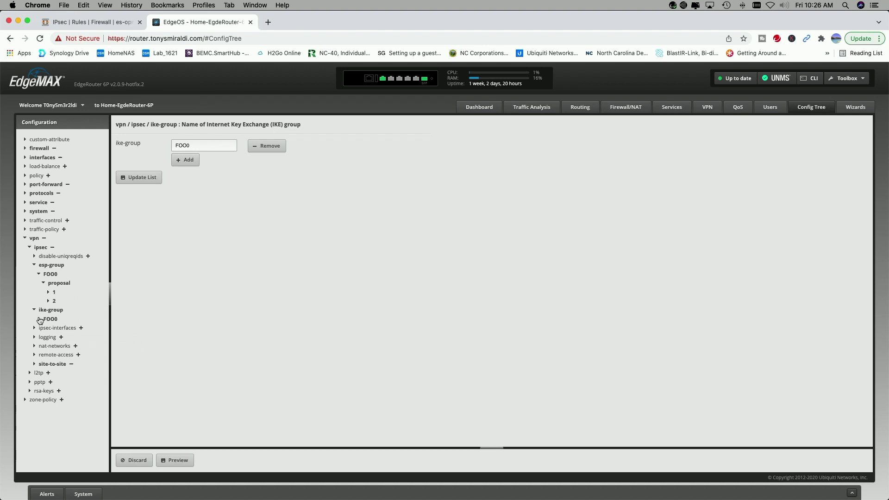
left_click(40, 319)
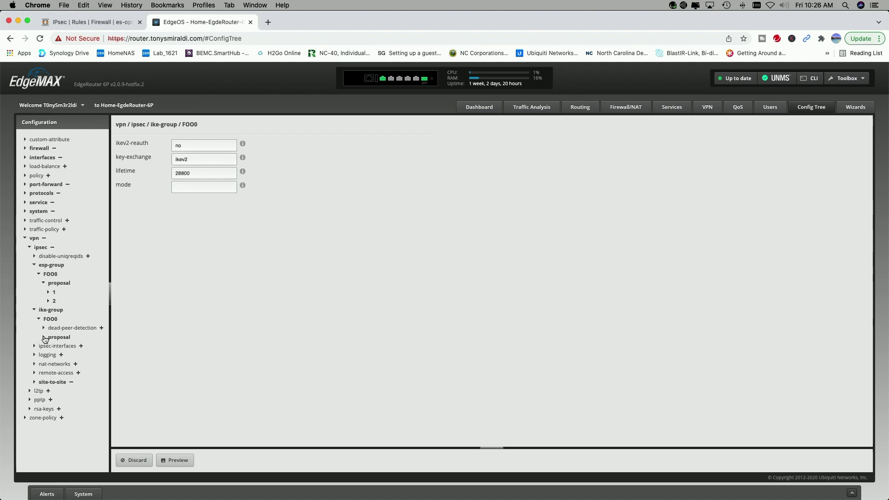
left_click(44, 338)
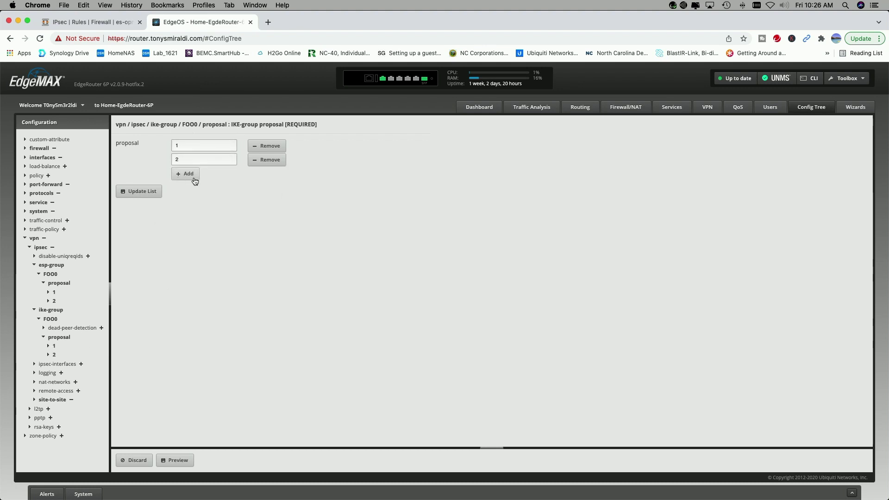
left_click(52, 347)
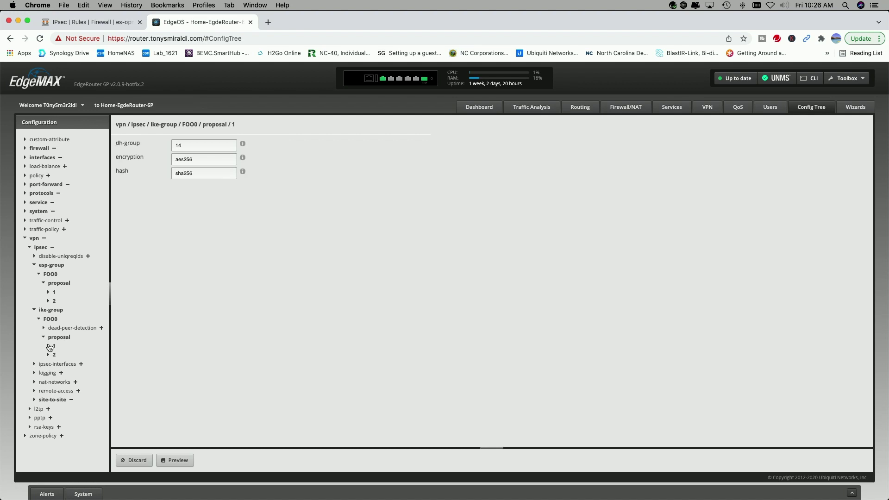